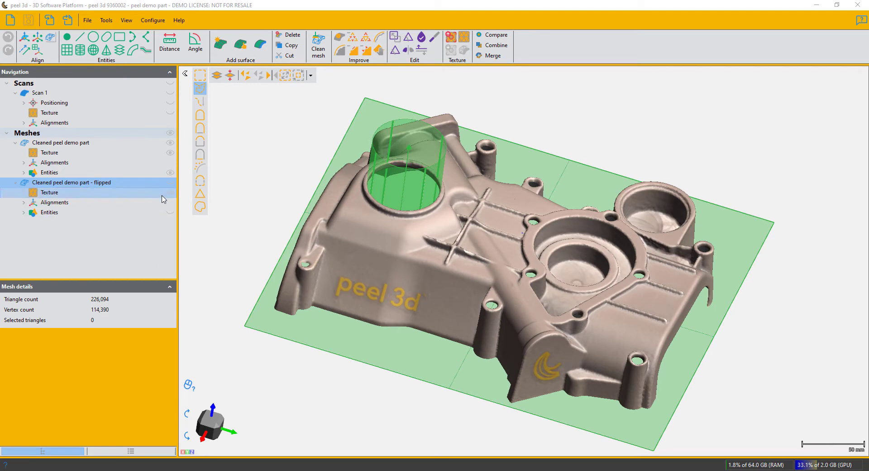
# Show the flipped copy as a translucent green mesh and frame both meshes from above
pyautogui.click(171, 183)
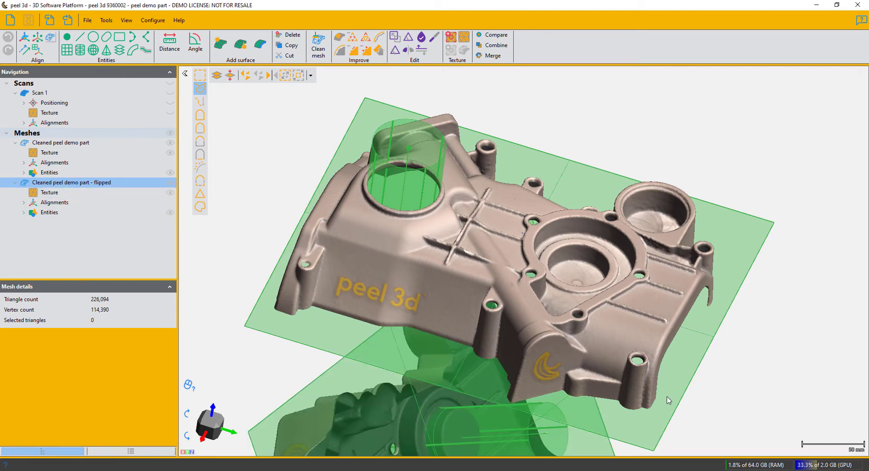
pyautogui.scroll(-2, 669, 395)
pyautogui.scroll(1, 725, 401)
pyautogui.moveTo(726, 401); pyautogui.dragTo(767, 267, button='middle')
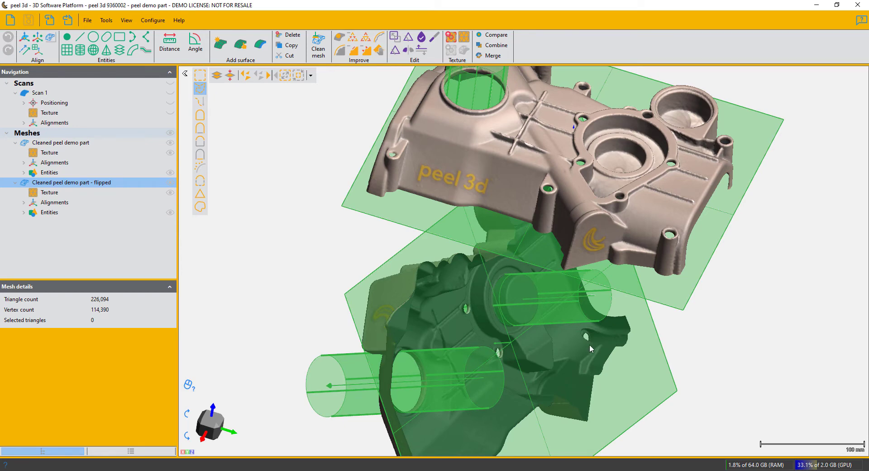
pyautogui.scroll(1, 772, 325)
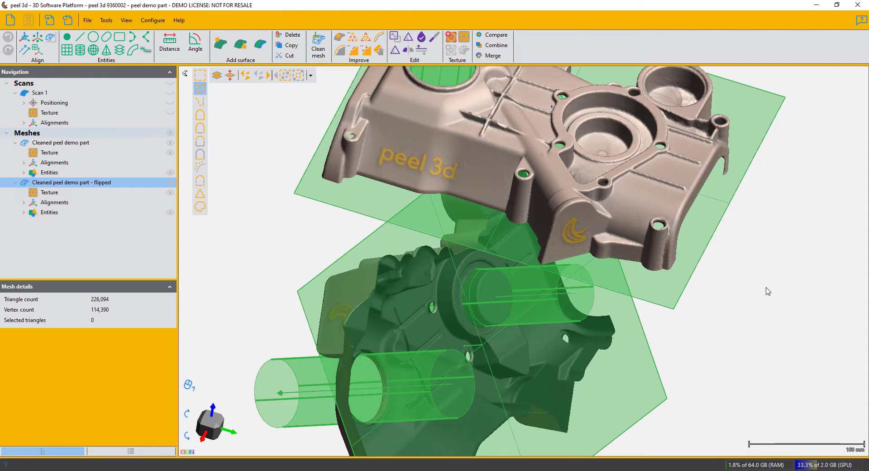
pyautogui.moveTo(768, 292); pyautogui.dragTo(706, 382)
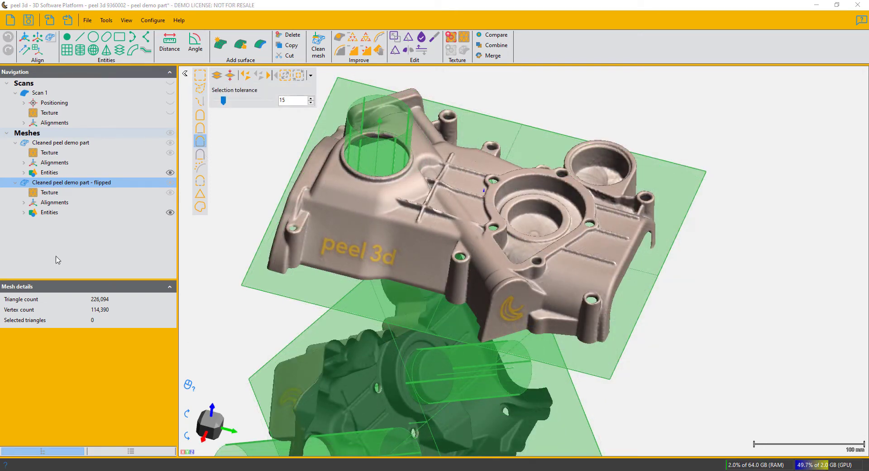
# On the cleaned mesh, fit a 200 mm cylinder to the central bore, oriented along Plane 1's normal
pyautogui.click(57, 142)
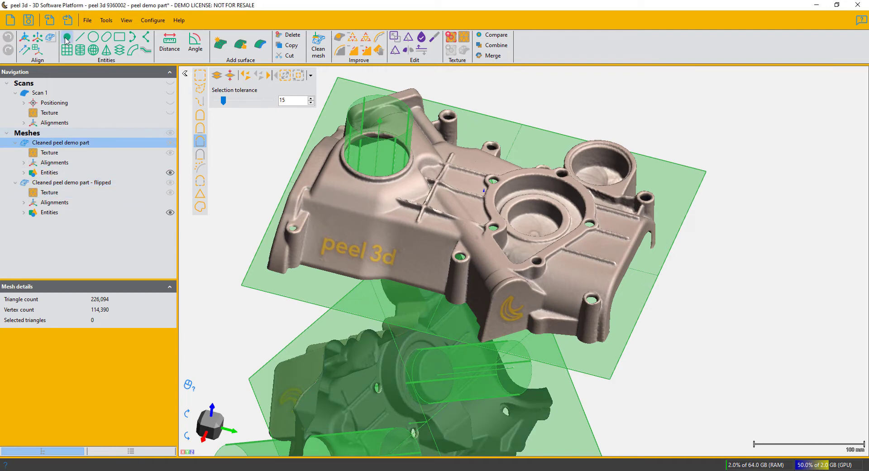
pyautogui.click(80, 50)
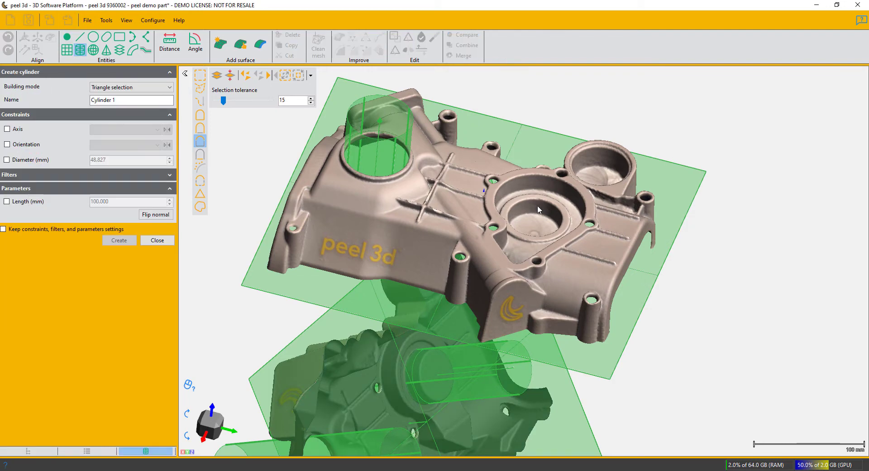
pyautogui.click(8, 145)
pyautogui.click(146, 146)
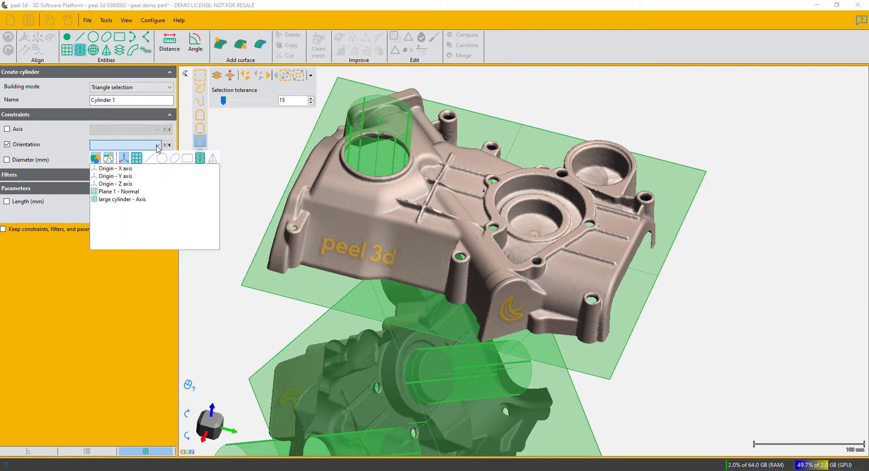
pyautogui.click(134, 192)
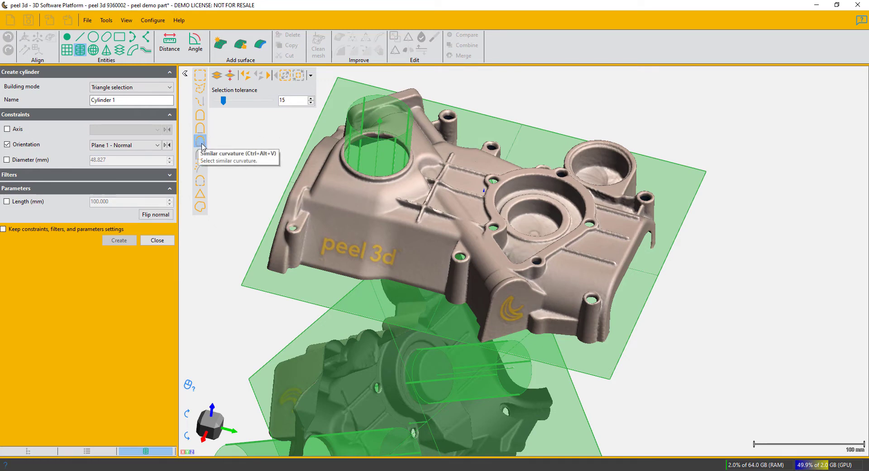
pyautogui.click(537, 208)
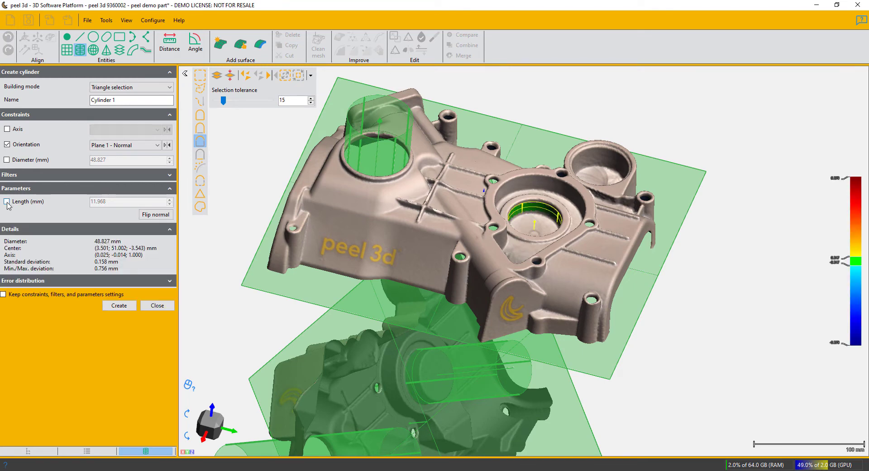
pyautogui.click(7, 202)
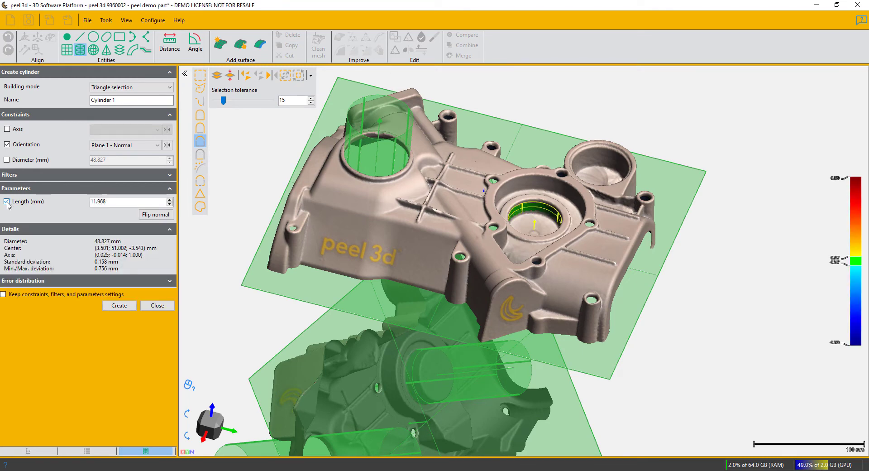
pyautogui.doubleClick(109, 203)
pyautogui.write('200')
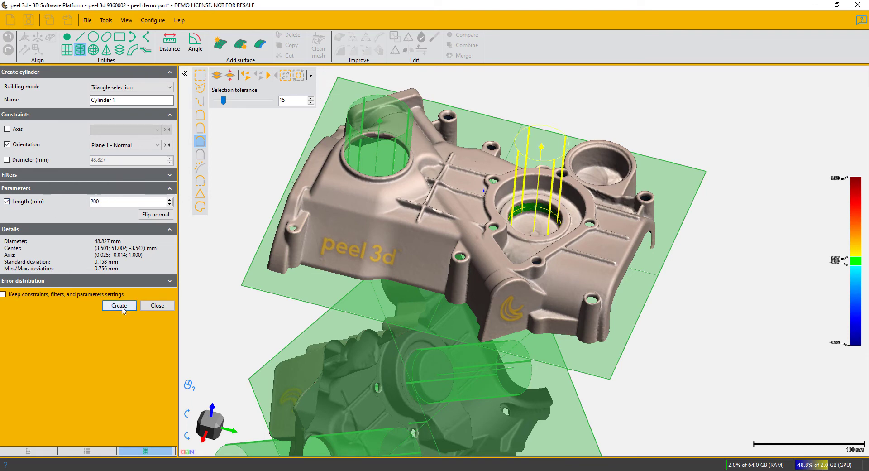
pyautogui.click(120, 306)
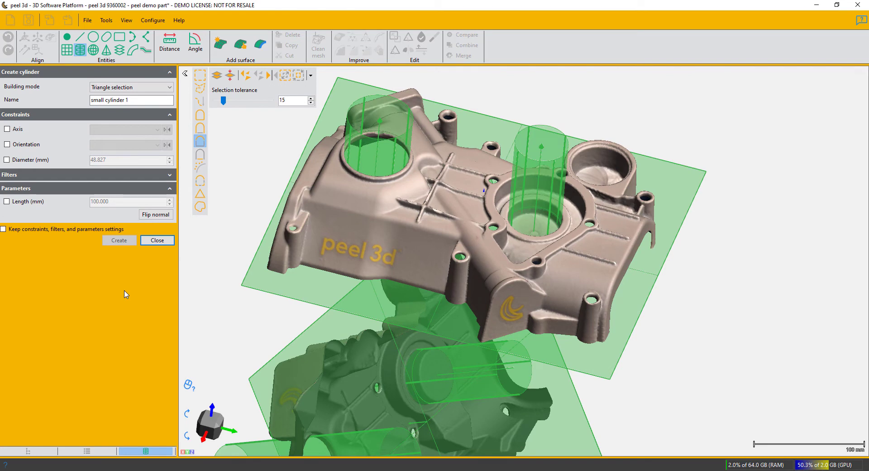
pyautogui.click(157, 240)
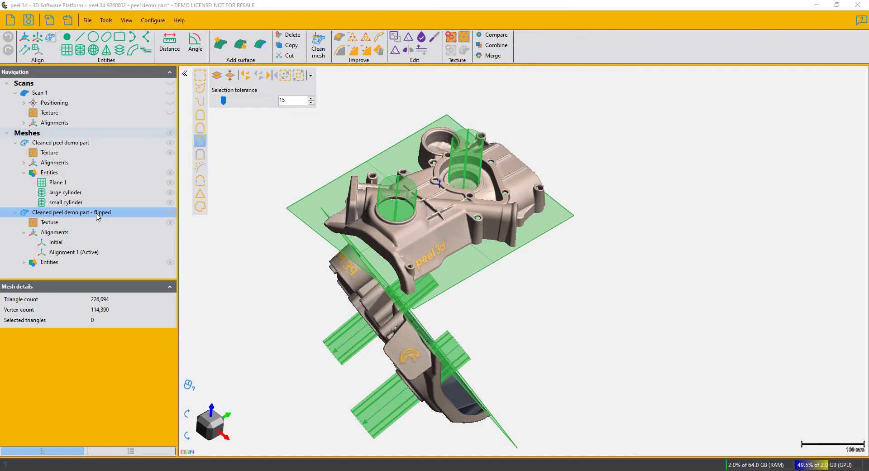
# Start an entity-based alignment with the original cleaned mesh as the fixed reference
pyautogui.click(37, 55)
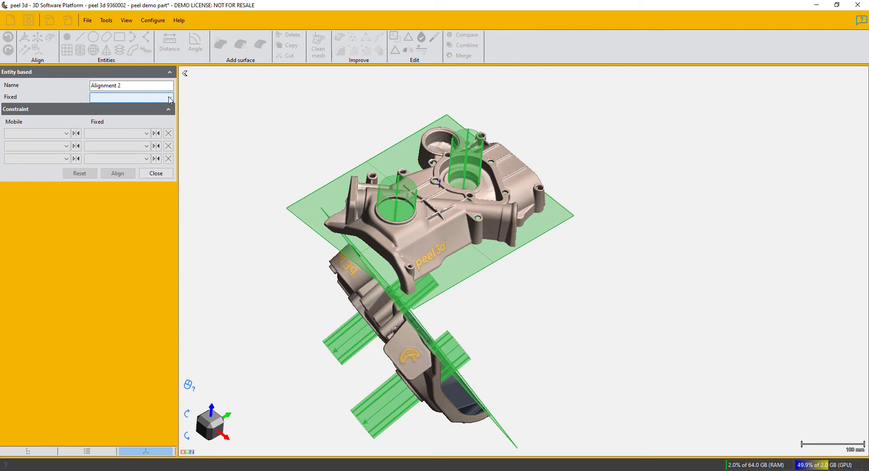
pyautogui.click(170, 98)
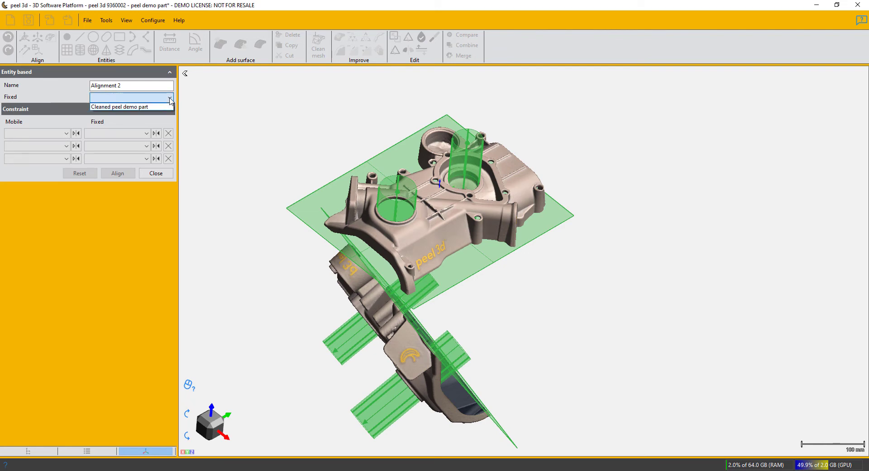
pyautogui.click(149, 108)
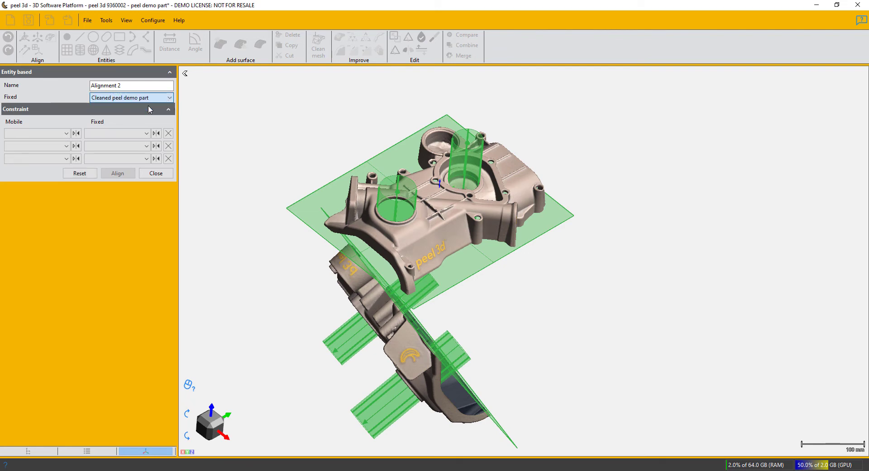
# Pair the flipped copy's large cylinder axis with the original's large cylinder axis
pyautogui.click(67, 134)
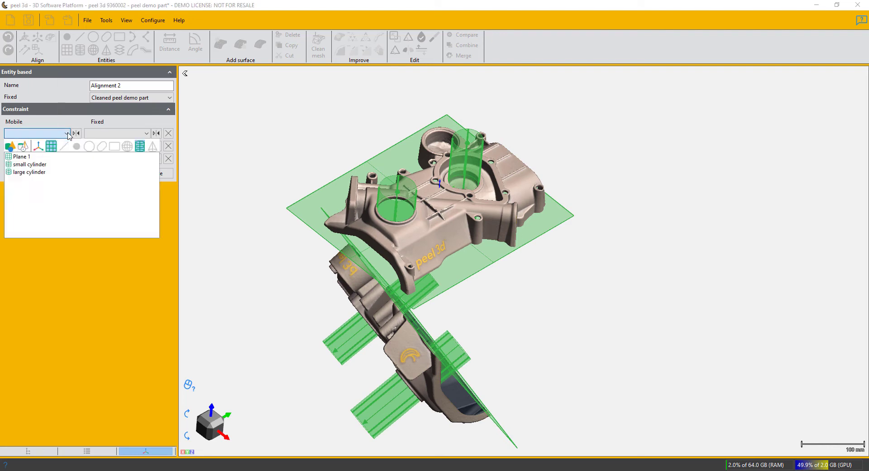
pyautogui.click(24, 146)
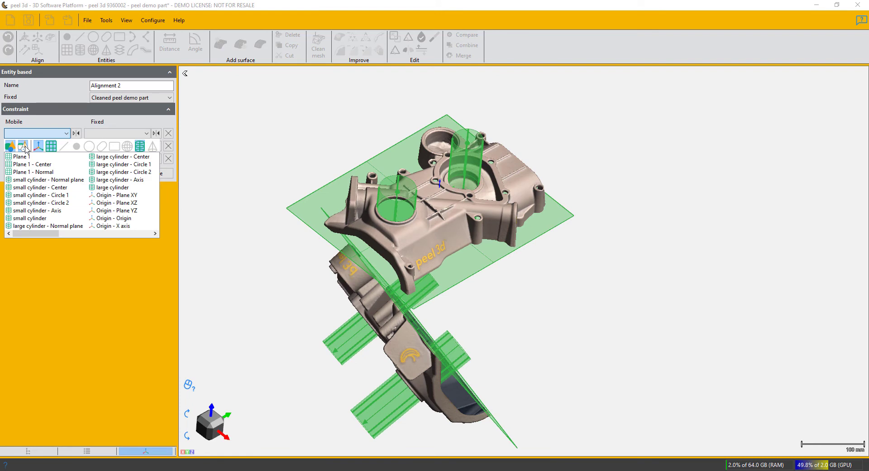
pyautogui.click(101, 181)
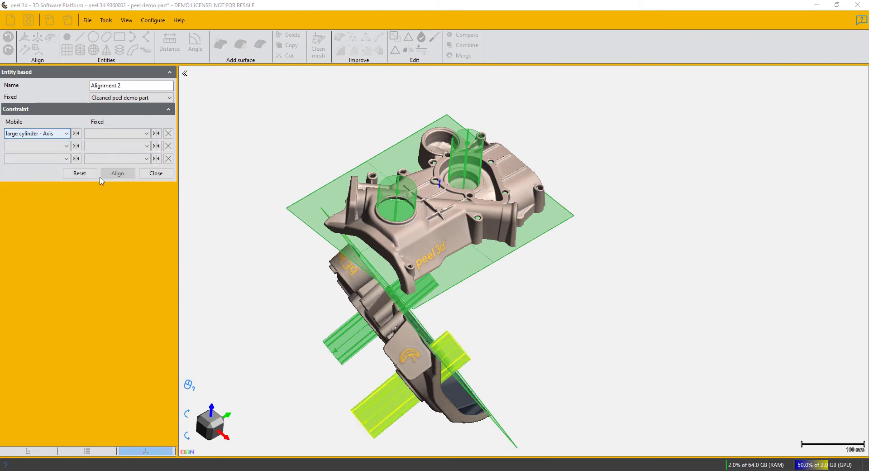
pyautogui.click(147, 134)
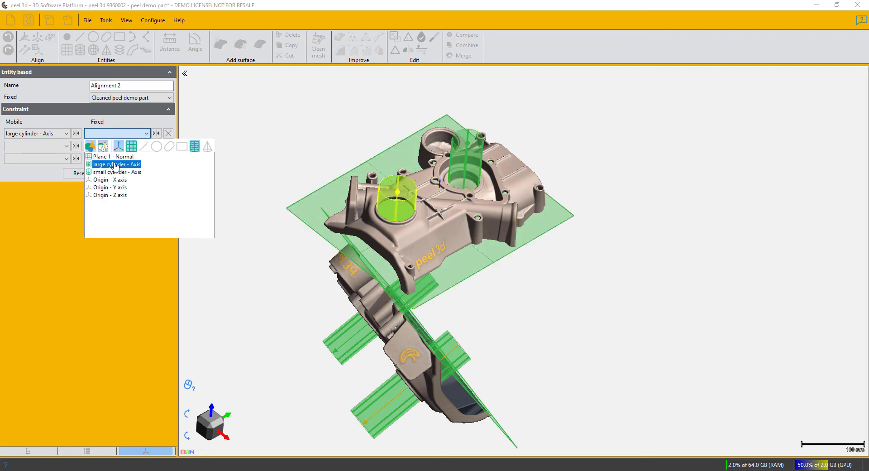
pyautogui.click(116, 165)
pyautogui.click(67, 146)
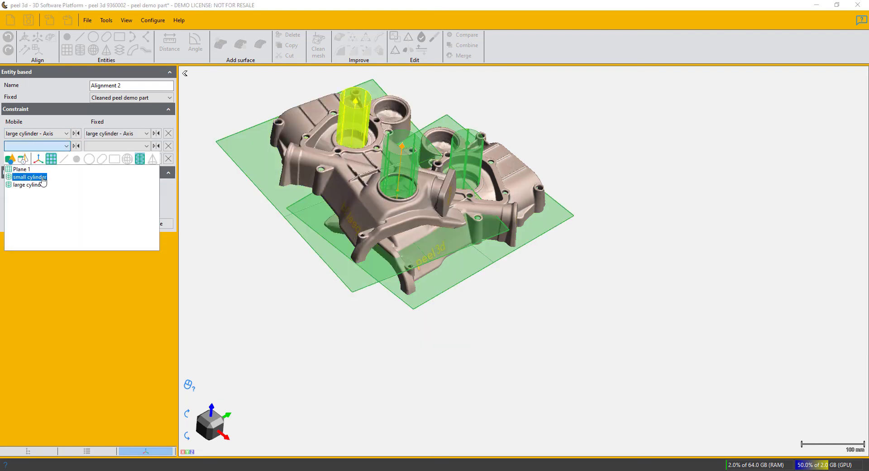
# Pair the flipped copy's small cylinder axis with the original's small cylinder axis
pyautogui.click(23, 159)
pyautogui.click(50, 223)
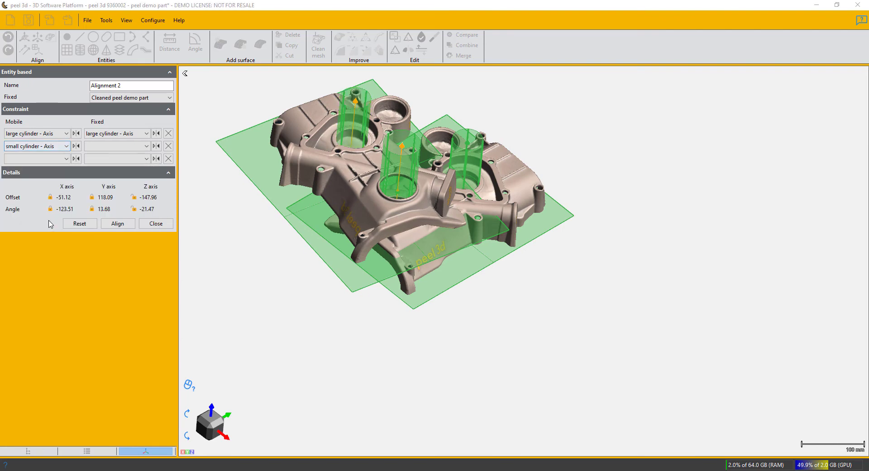
pyautogui.click(146, 145)
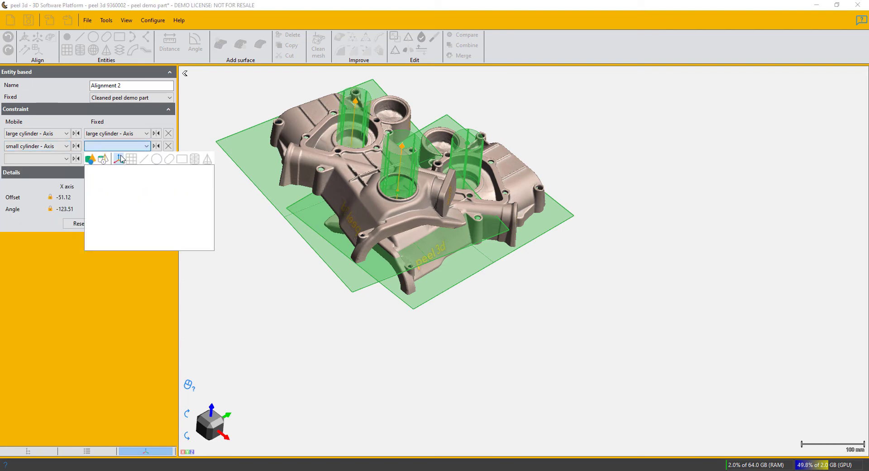
pyautogui.click(104, 160)
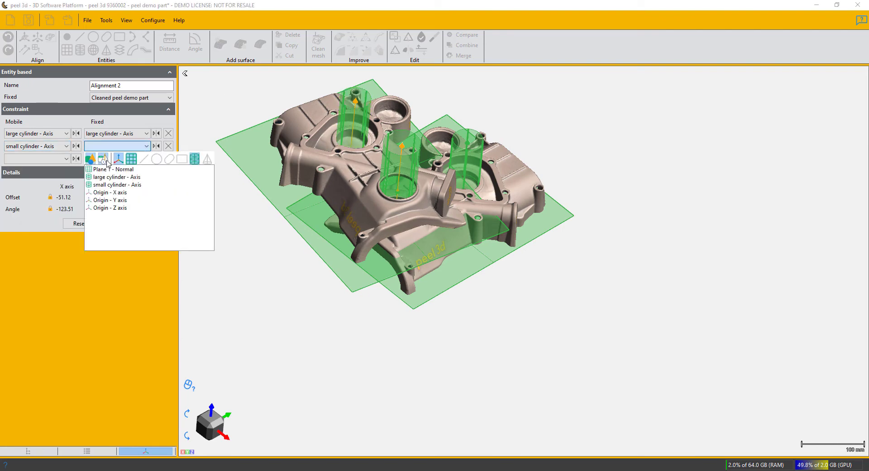
pyautogui.click(111, 185)
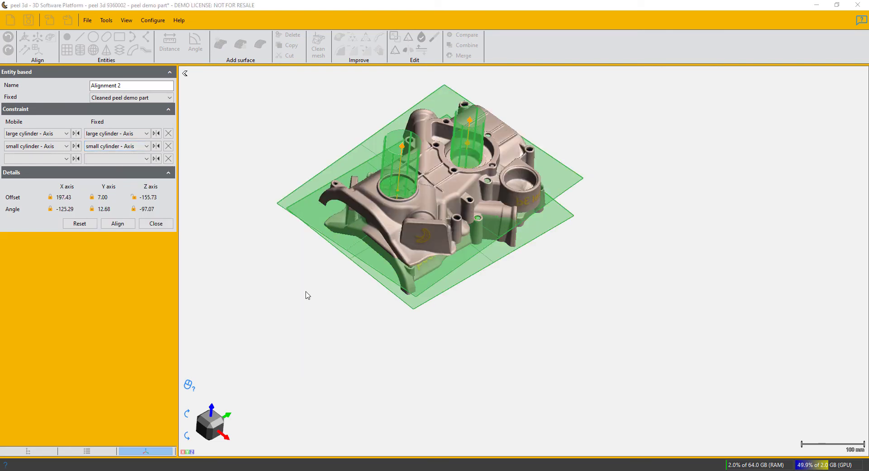
# Reverse the large cylinder axis direction so the copy overlaps the original
pyautogui.moveTo(305, 294); pyautogui.dragTo(311, 293)
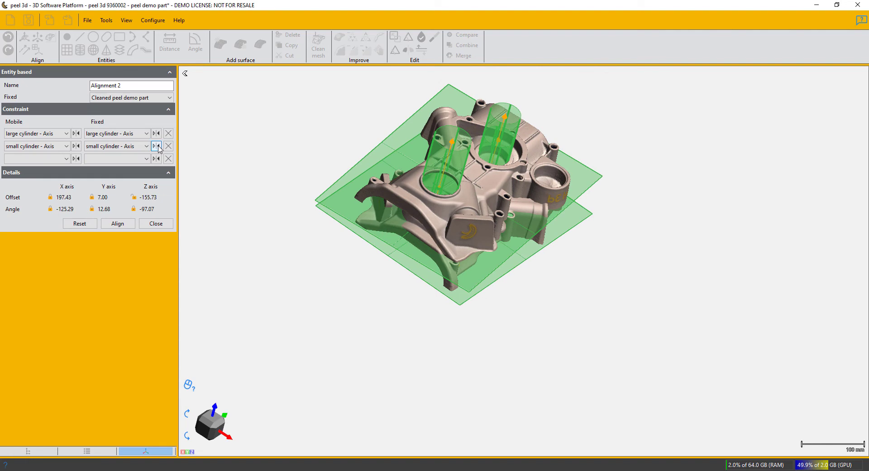
pyautogui.click(159, 147)
pyautogui.click(156, 133)
pyautogui.moveTo(285, 225)
pyautogui.mouseDown()
pyautogui.moveTo(296, 216)
pyautogui.moveTo(281, 224)
pyautogui.mouseUp()
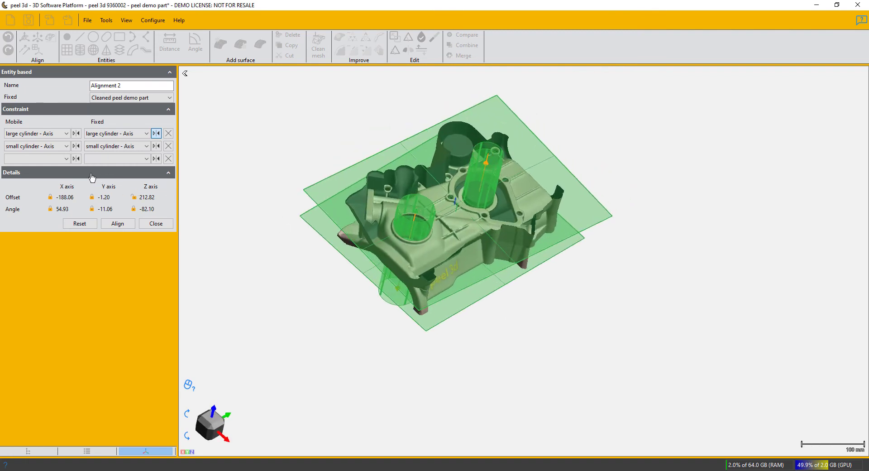
# Pair Plane 1 with the original's Plane 1 as the third constraint and apply the alignment
pyautogui.click(67, 162)
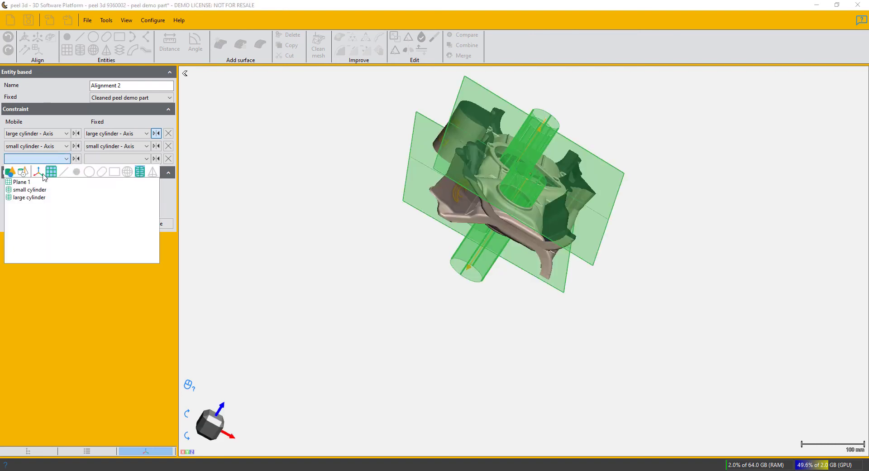
pyautogui.click(24, 183)
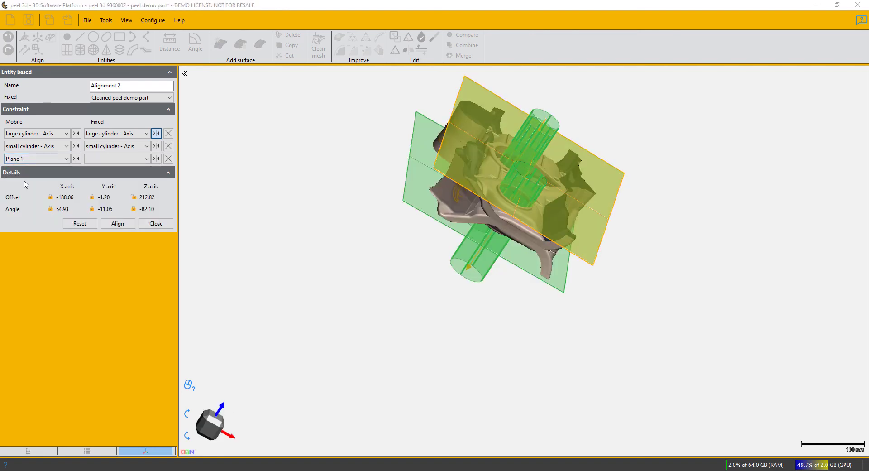
pyautogui.click(146, 159)
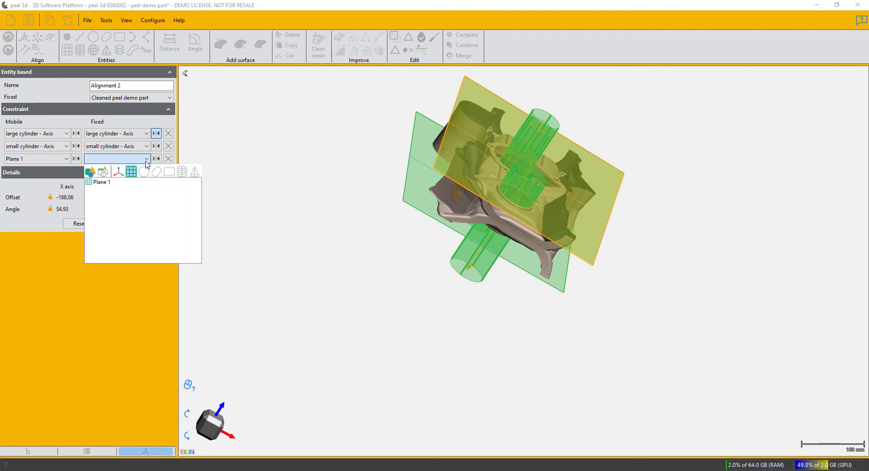
pyautogui.click(108, 181)
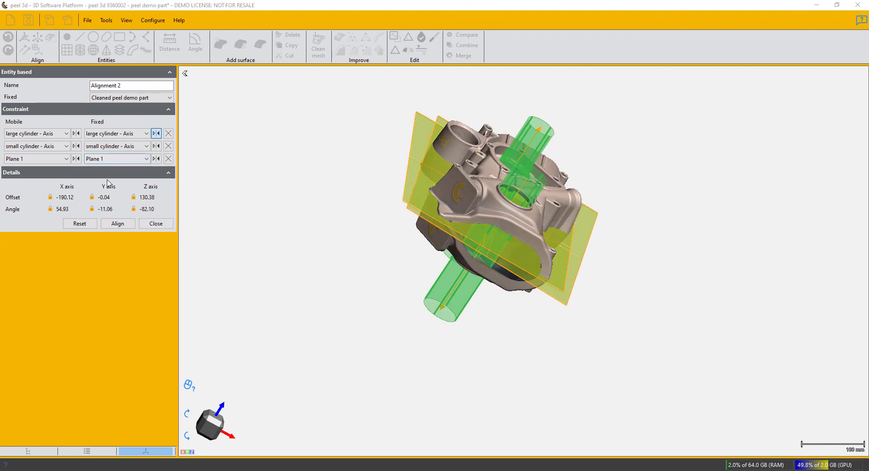
pyautogui.moveTo(330, 244)
pyautogui.mouseDown()
pyautogui.moveTo(334, 229)
pyautogui.moveTo(307, 225)
pyautogui.moveTo(294, 236)
pyautogui.moveTo(326, 244)
pyautogui.moveTo(335, 230)
pyautogui.mouseUp()
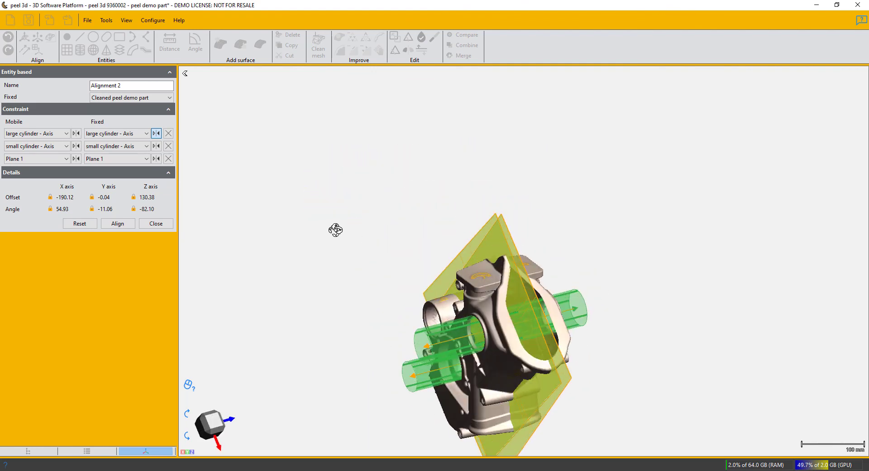
pyautogui.click(118, 223)
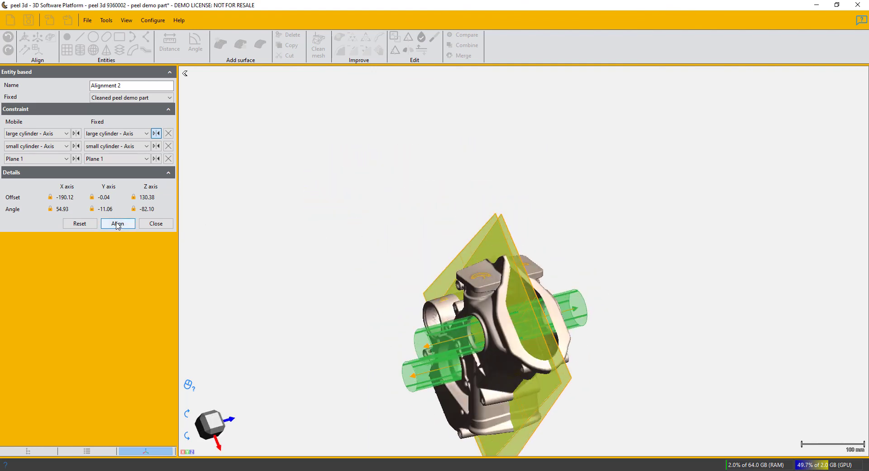